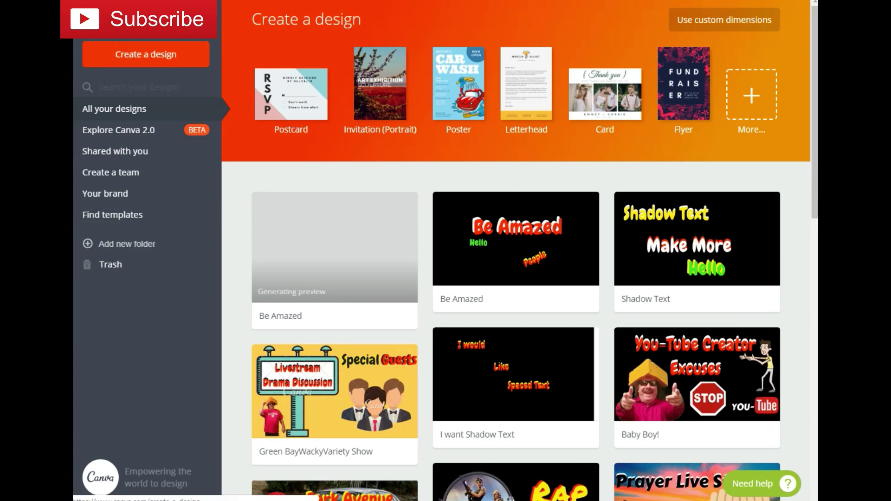
Step: Create a blank YouTube Thumbnail design and fill its background with black
{"action": "left_click", "coordinate": [145, 54]}
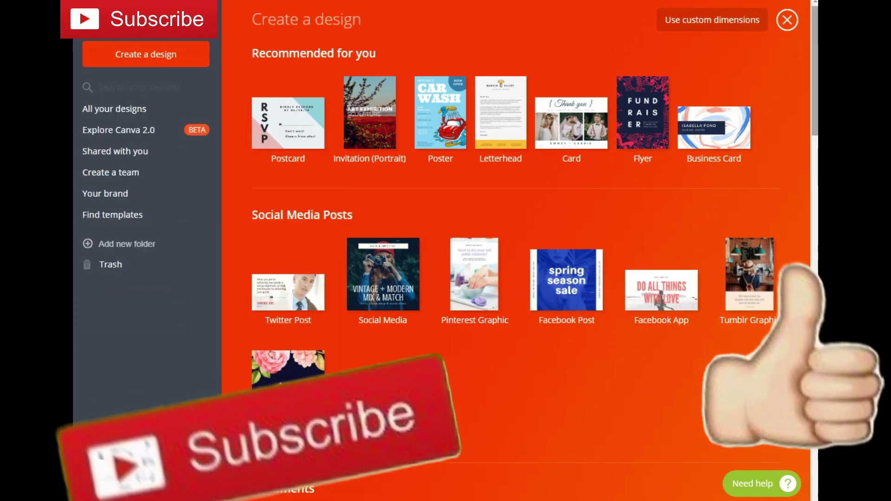
{"action": "scroll", "coordinate": [515, 250], "scroll_direction": "down", "scroll_amount": 7}
{"action": "scroll", "coordinate": [515, 251], "scroll_direction": "down", "scroll_amount": 10}
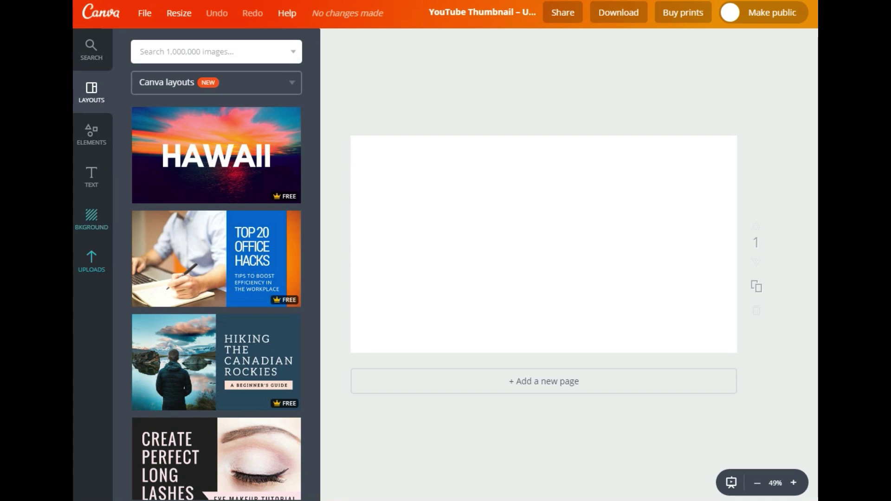
{"action": "left_click", "coordinate": [92, 219]}
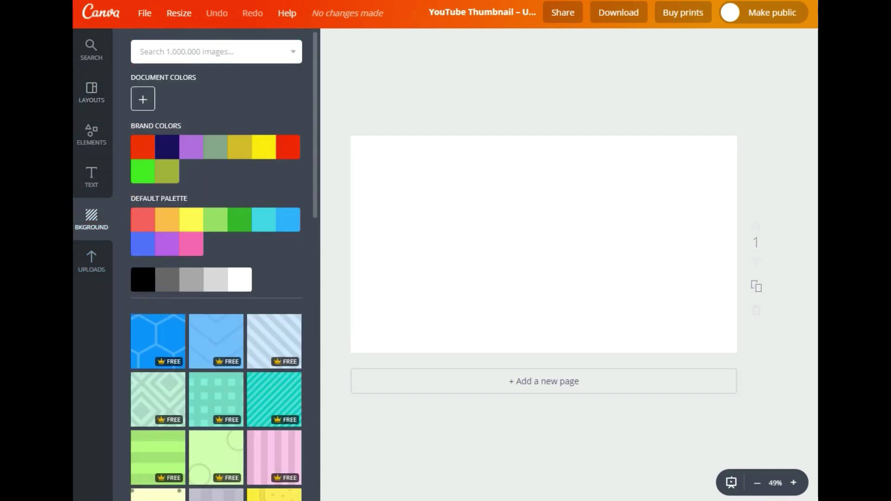
{"action": "left_click", "coordinate": [143, 280]}
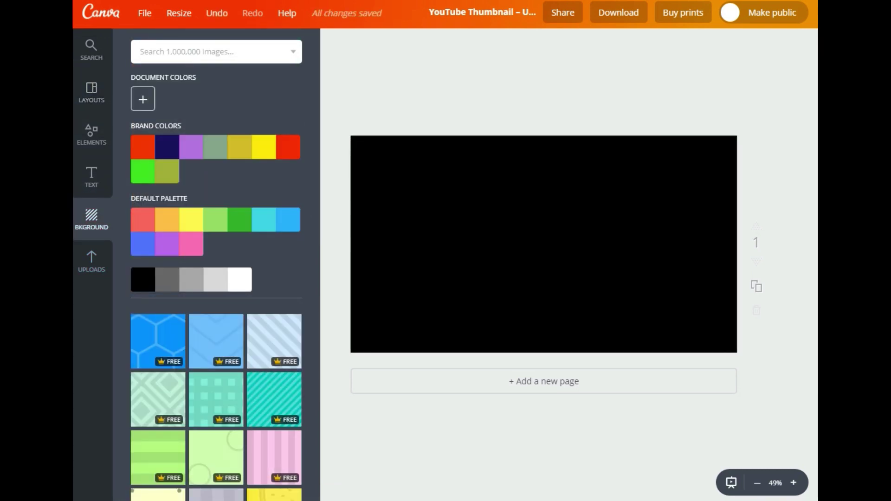
Step: Add a heading to the page and replace its placeholder text with "Be Amazed"
{"action": "left_click", "coordinate": [92, 177]}
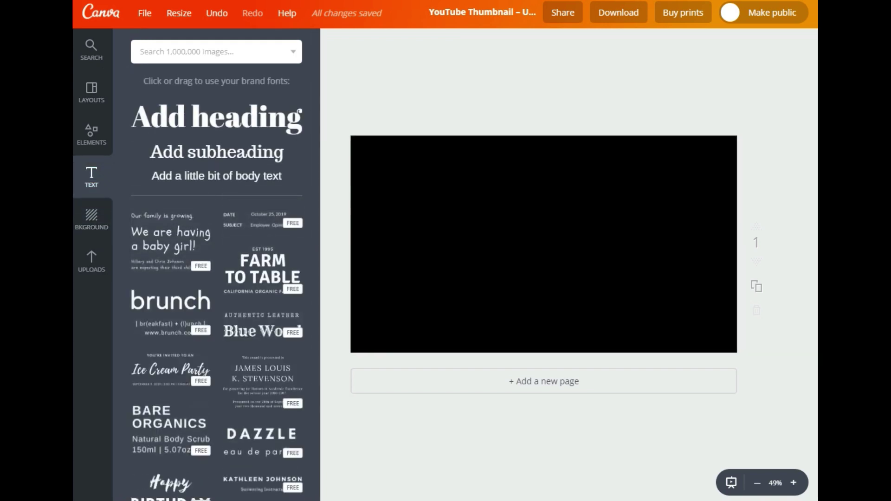
{"action": "left_click", "coordinate": [217, 117]}
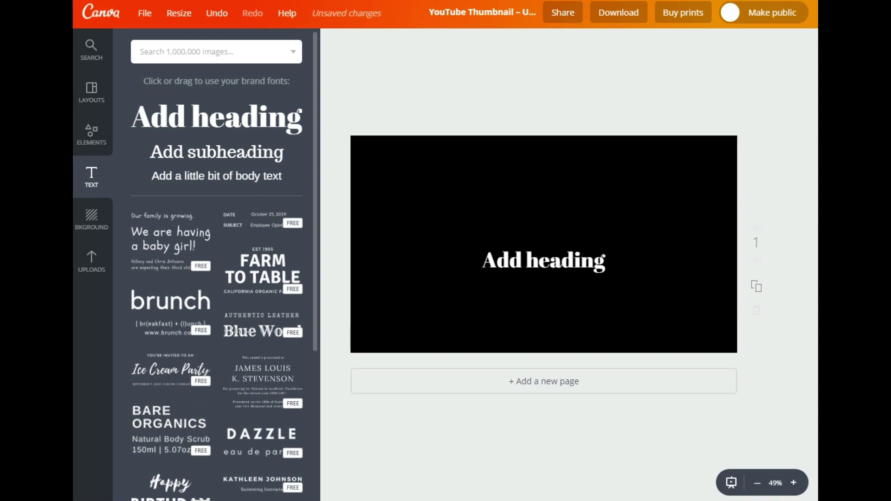
{"action": "left_click", "coordinate": [484, 260]}
{"action": "key", "text": "Delete"}
{"action": "key", "text": "Delete"}
{"action": "key", "text": "Delete"}
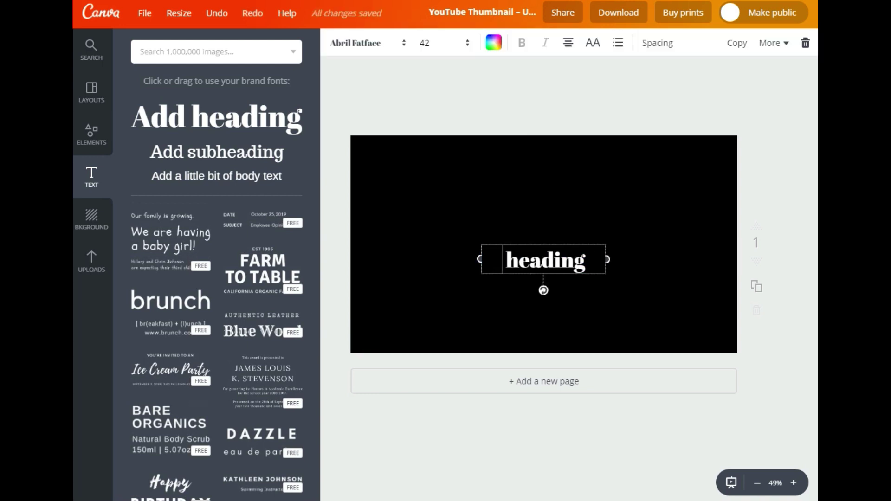
{"action": "key", "text": "Delete"}
{"action": "key", "text": "Delete"}
{"action": "key", "text": "Delete"}
{"action": "key", "text": "Delete"}
{"action": "key", "text": "Delete"}
{"action": "key", "text": "Delete"}
{"action": "key", "text": "Delete"}
{"action": "type", "text": "Be"}
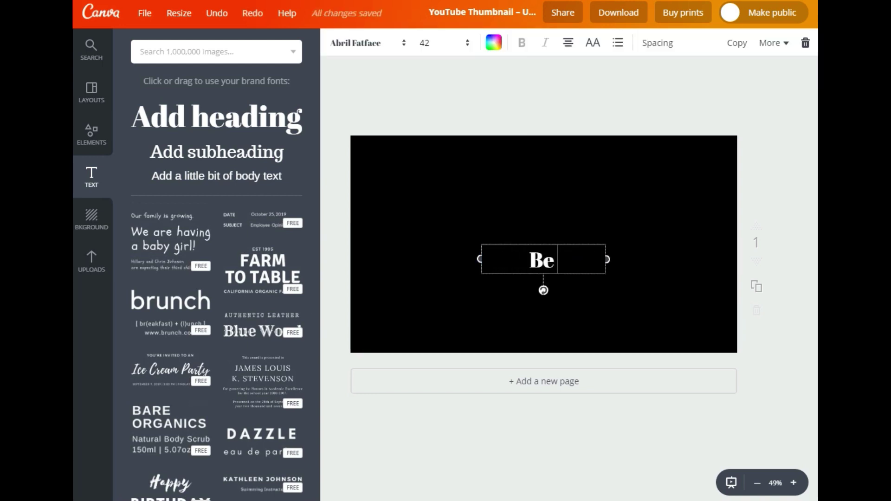
{"action": "type", "text": " Amazed"}
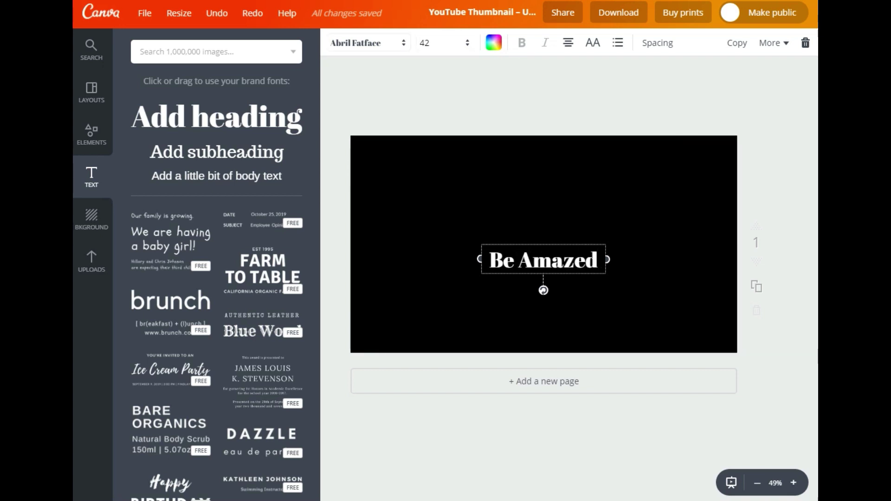
Step: Change the font of the "Be Amazed" heading to Chewy
{"action": "left_click", "coordinate": [368, 42]}
{"action": "left_click_drag", "start_coordinate": [567, 80], "coordinate": [567, 114]}
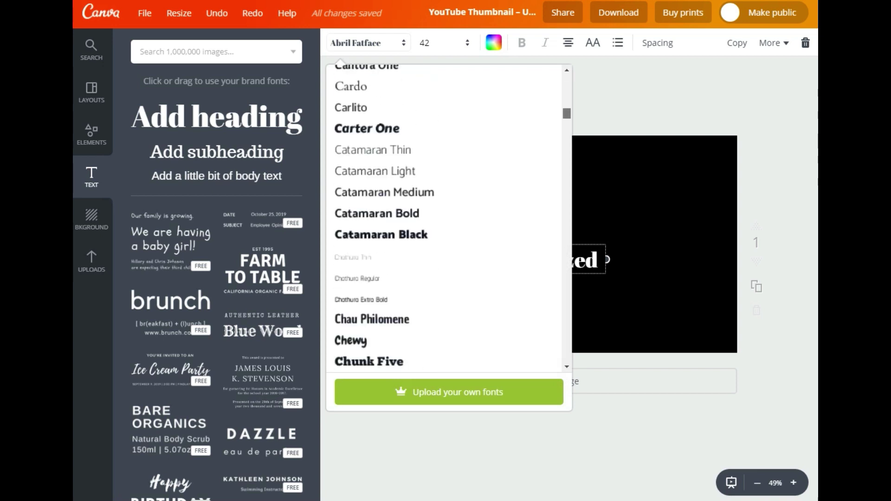
{"action": "scroll", "coordinate": [417, 218], "scroll_direction": "down", "scroll_amount": 2}
{"action": "left_click", "coordinate": [353, 262]}
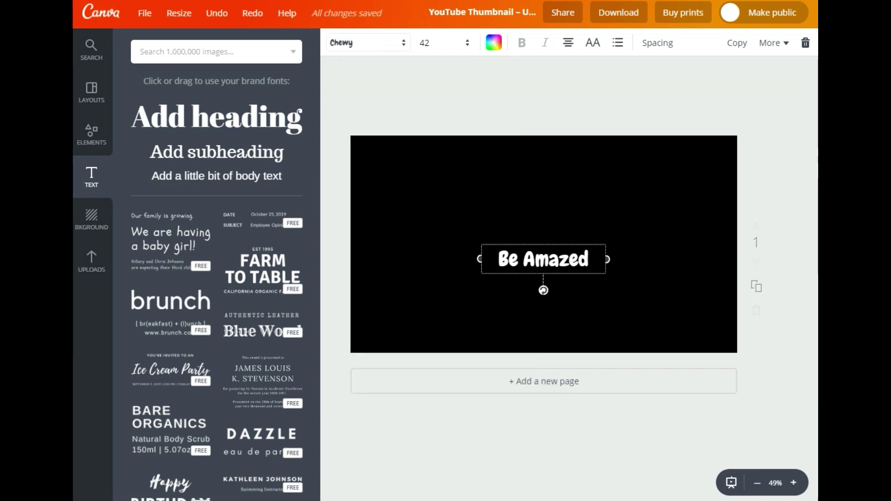
Step: Move the "Be Amazed" heading to the upper part of the page and set its font size to 104
{"action": "left_click_drag", "start_coordinate": [543, 259], "coordinate": [476, 194]}
{"action": "left_click", "coordinate": [443, 42]}
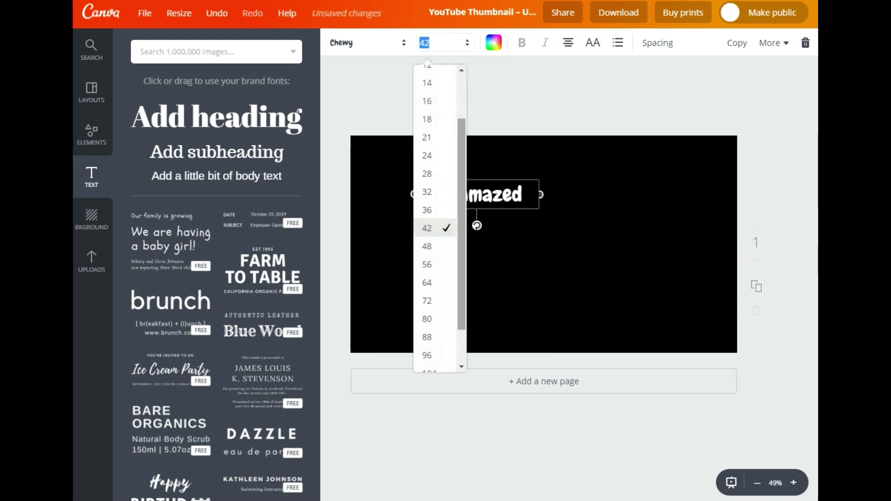
{"action": "left_click", "coordinate": [447, 354]}
{"action": "left_click_drag", "start_coordinate": [477, 214], "coordinate": [532, 201]}
{"action": "left_click", "coordinate": [443, 43]}
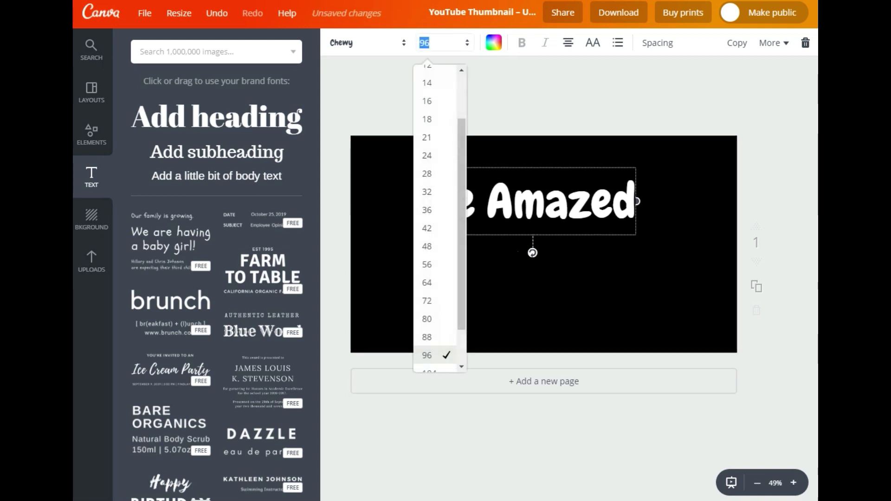
{"action": "scroll", "coordinate": [434, 324], "scroll_direction": "down", "scroll_amount": 2}
{"action": "left_click", "coordinate": [429, 328]}
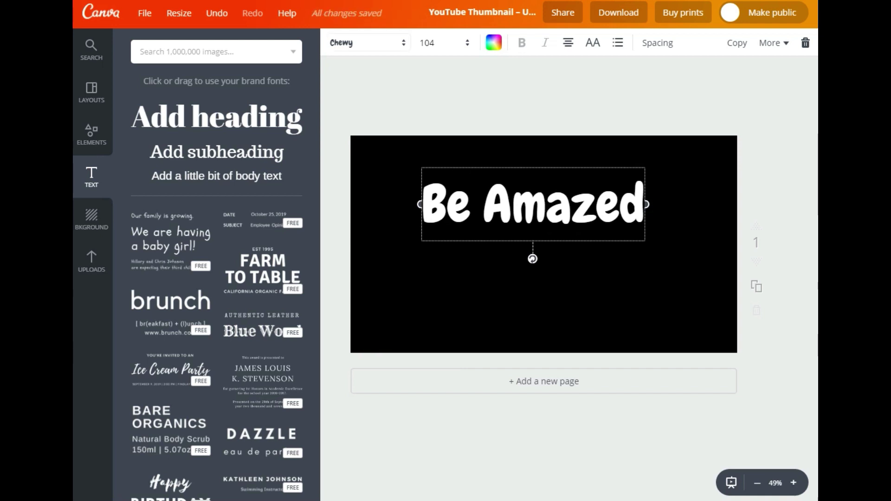
Step: Try the "Be Amazed" heading in uppercase and restore its mixed case
{"action": "left_click", "coordinate": [367, 43]}
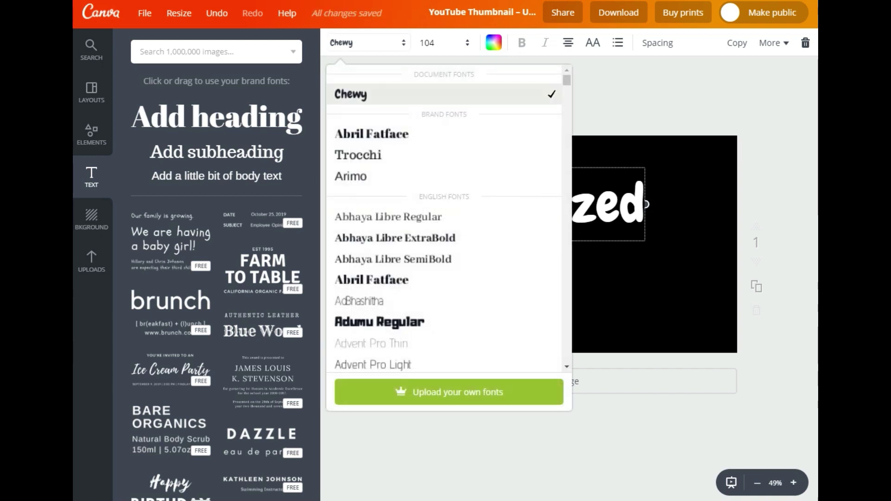
{"action": "left_click", "coordinate": [493, 43]}
{"action": "mouse_move", "coordinate": [620, 142]}
{"action": "left_mouse_down"}
{"action": "mouse_move", "coordinate": [620, 190]}
{"action": "mouse_move", "coordinate": [626, 153]}
{"action": "left_mouse_up"}
{"action": "left_click", "coordinate": [593, 43]}
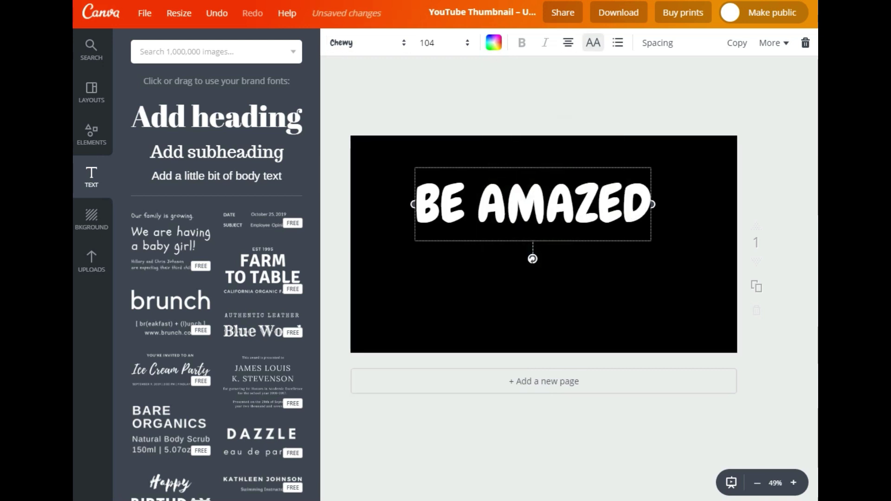
{"action": "left_click", "coordinate": [593, 43]}
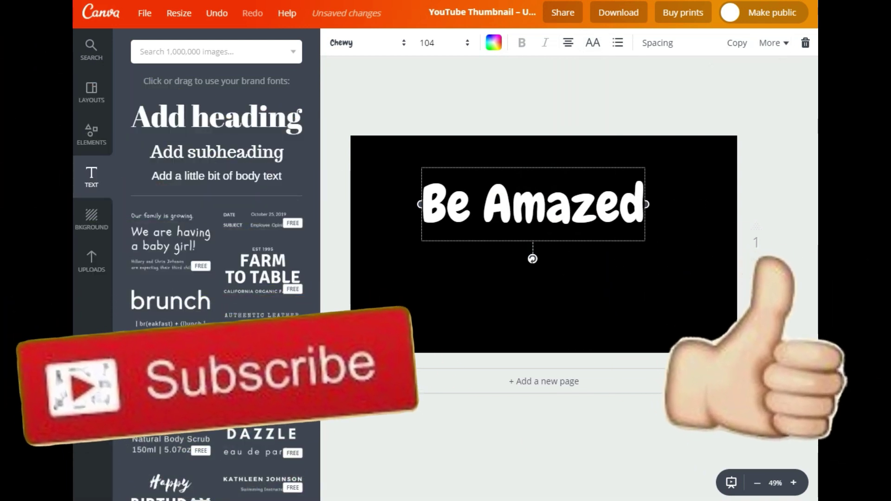
{"action": "key", "text": "Escape"}
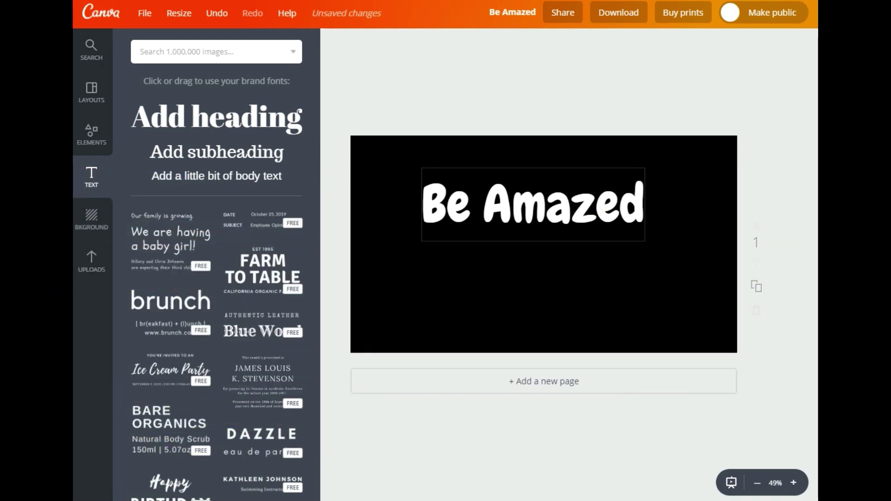
Step: Duplicate the "Be Amazed" heading, colour the copy bright red and overlap it slightly below the white original
{"action": "left_click", "coordinate": [532, 204]}
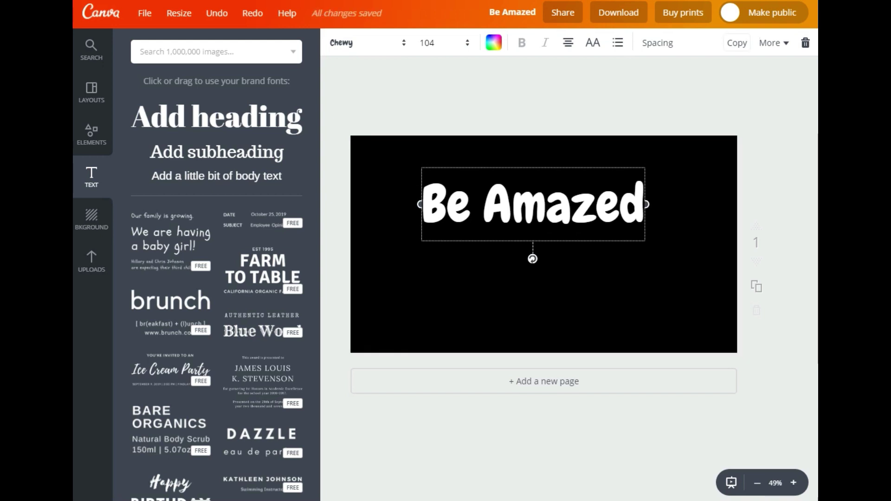
{"action": "left_click", "coordinate": [736, 42]}
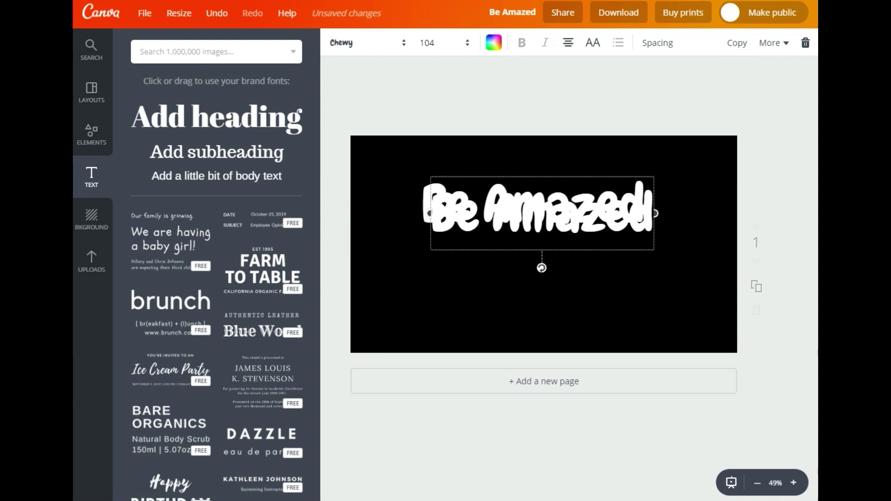
{"action": "left_click", "coordinate": [494, 42]}
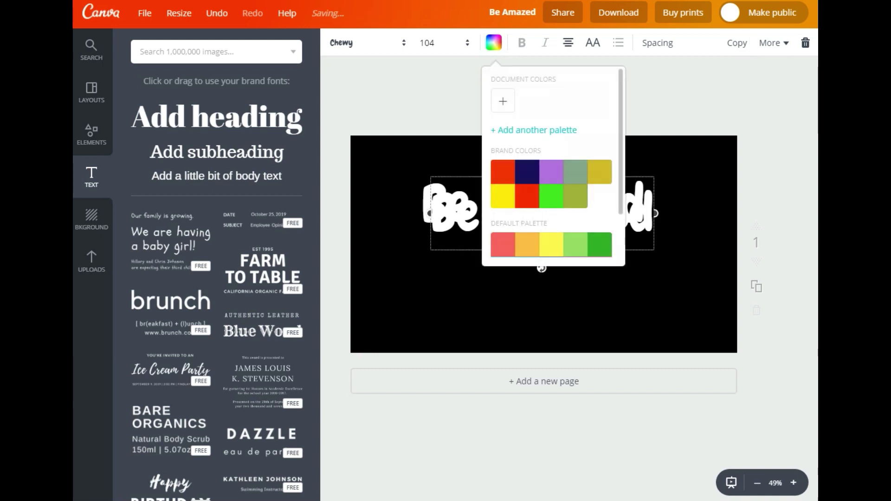
{"action": "left_click", "coordinate": [527, 196]}
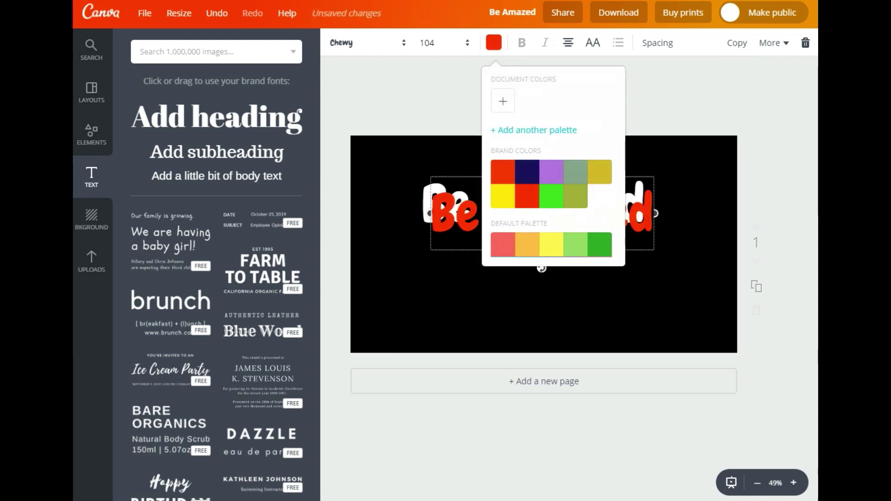
{"action": "left_click_drag", "start_coordinate": [457, 213], "coordinate": [447, 208]}
{"action": "left_click", "coordinate": [445, 99]}
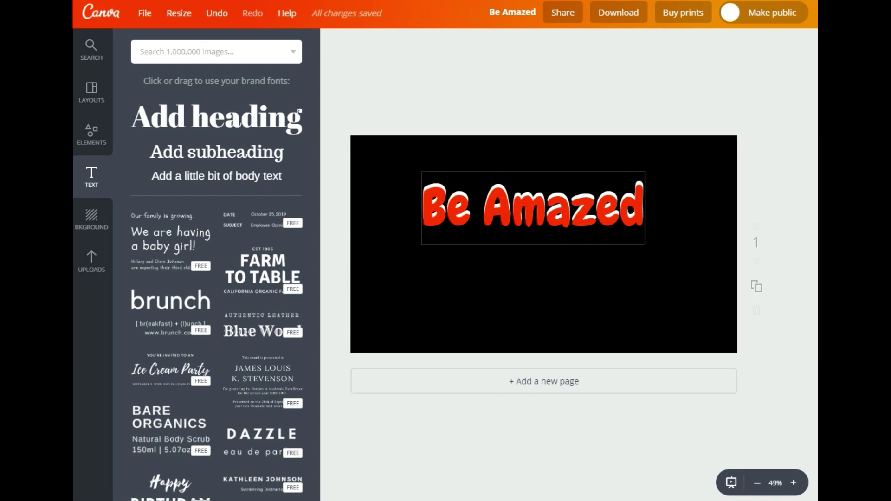
Step: Move the red copy clear below the white "Be Amazed" heading and recolour the white one bright yellow
{"action": "left_click_drag", "start_coordinate": [533, 208], "coordinate": [518, 268]}
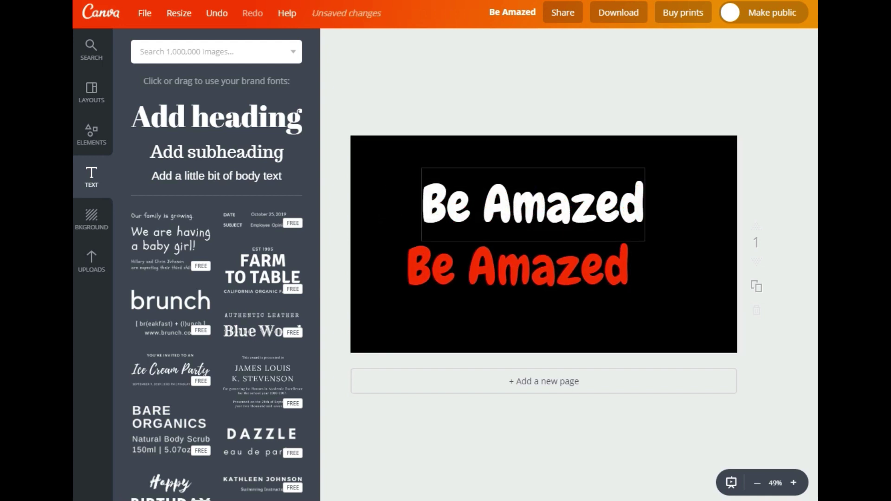
{"action": "left_click", "coordinate": [533, 204]}
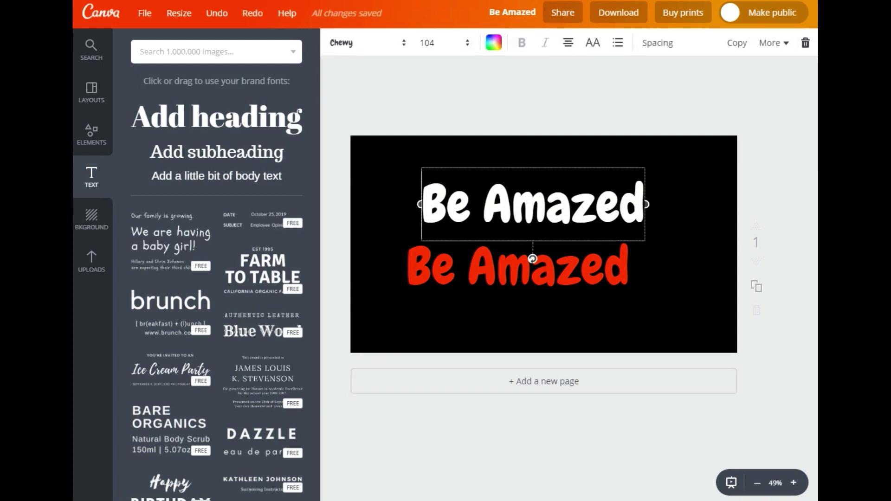
{"action": "left_click", "coordinate": [494, 43]}
{"action": "left_click", "coordinate": [503, 196]}
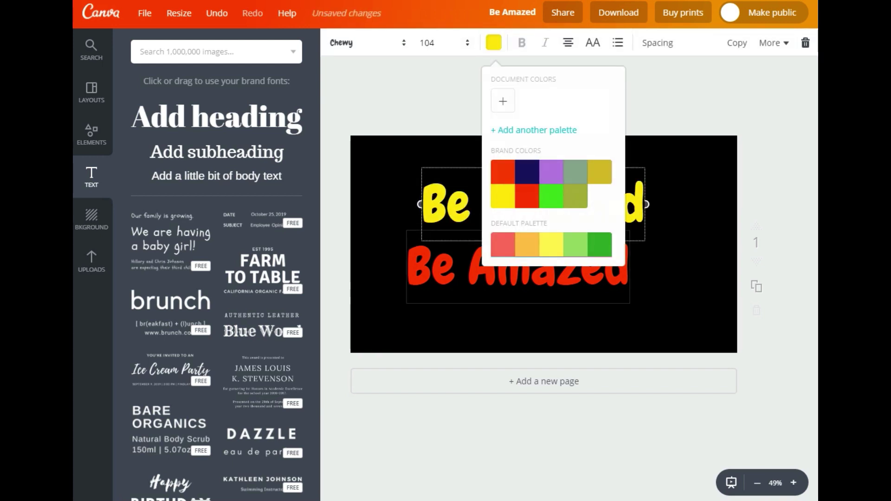
Step: Place the red "Be Amazed" over the yellow one, offset slightly upward so the yellow forms a shadow beneath it
{"action": "left_click", "coordinate": [518, 278]}
{"action": "left_click_drag", "start_coordinate": [517, 266], "coordinate": [532, 198]}
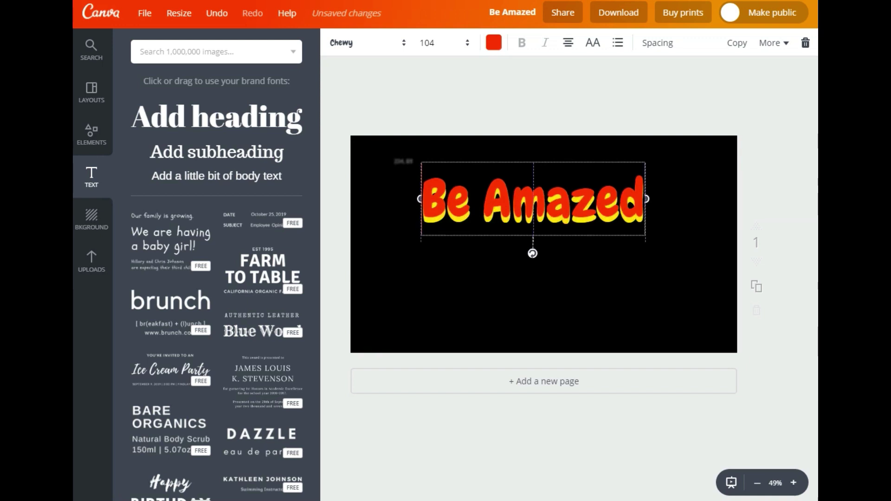
{"action": "key", "text": "Escape"}
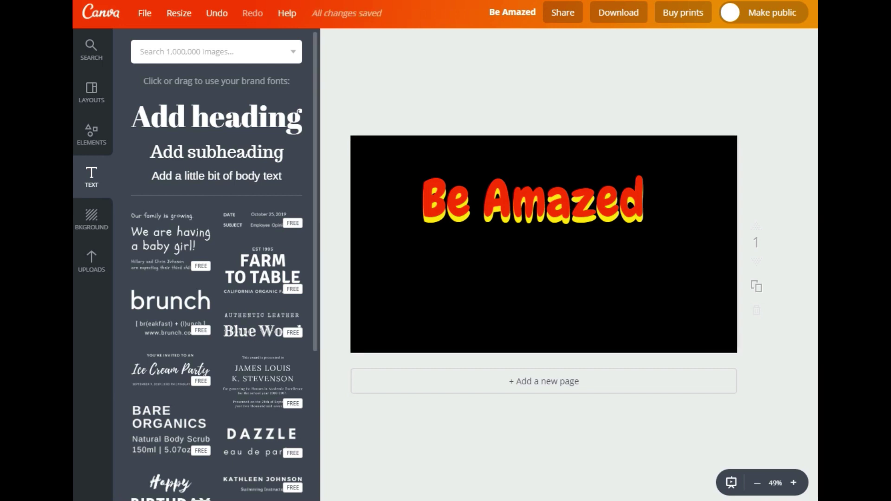
Step: Add a heading reading "Hello" beneath "Be Amazed" and tilt it counter-clockwise
{"action": "left_click", "coordinate": [217, 118]}
{"action": "left_click", "coordinate": [544, 260]}
{"action": "left_click", "coordinate": [543, 260]}
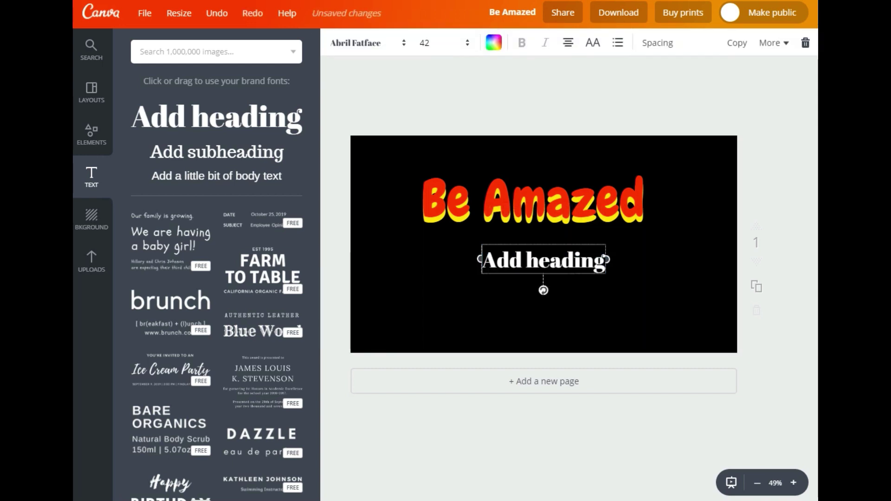
{"action": "key", "text": "Delete"}
{"action": "key", "text": "Delete"}
{"action": "key", "text": "Delete"}
{"action": "key", "text": "Delete"}
{"action": "key", "text": "Delete"}
{"action": "key", "text": "Delete"}
{"action": "key", "text": "Delete"}
{"action": "key", "text": "Delete"}
{"action": "key", "text": "Delete"}
{"action": "key", "text": "Delete"}
{"action": "key", "text": "Delete"}
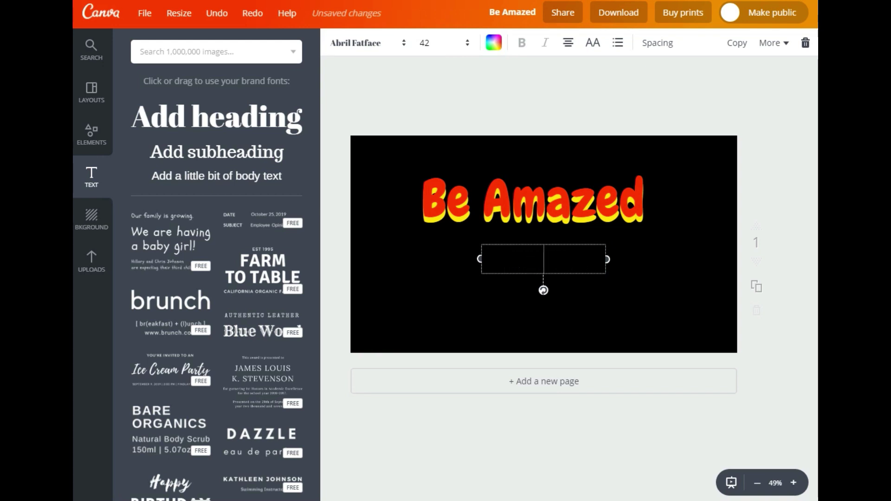
{"action": "type", "text": "Hello"}
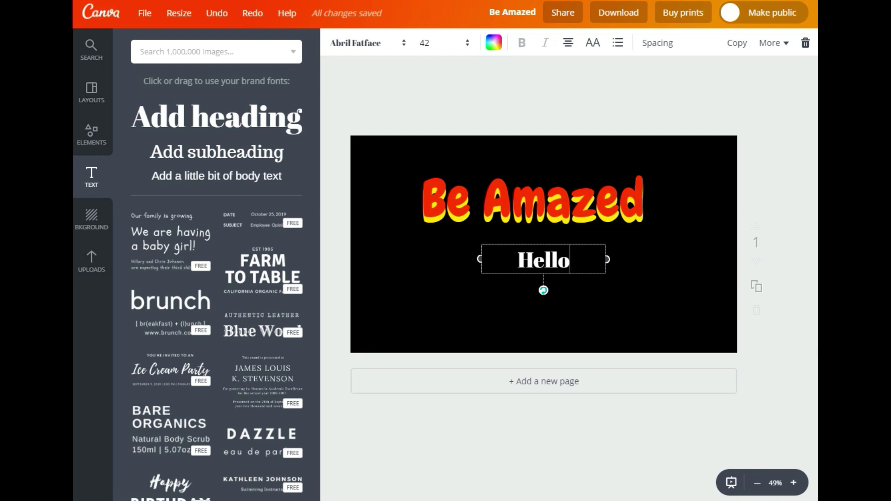
{"action": "left_click_drag", "start_coordinate": [543, 290], "coordinate": [558, 288]}
{"action": "key", "text": "Escape"}
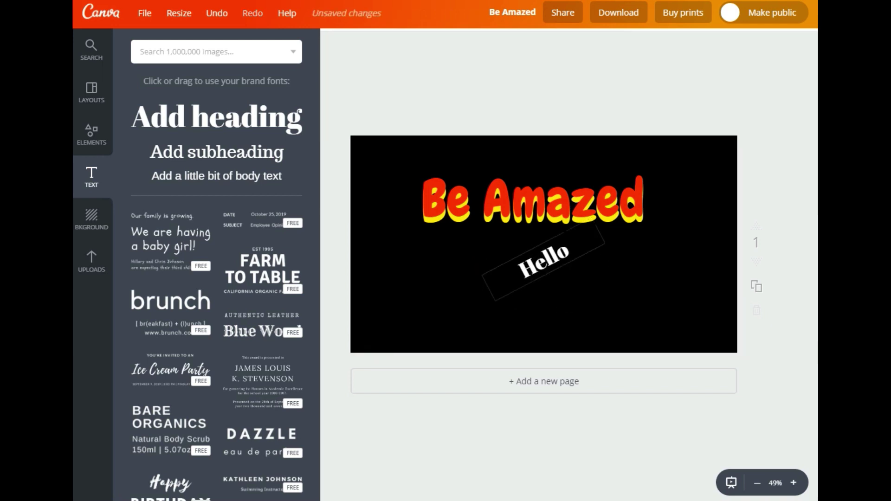
Step: Add a heading reading "People" below and slightly to the right of the tilted "Hello"
{"action": "left_click_drag", "start_coordinate": [216, 117], "coordinate": [571, 317]}
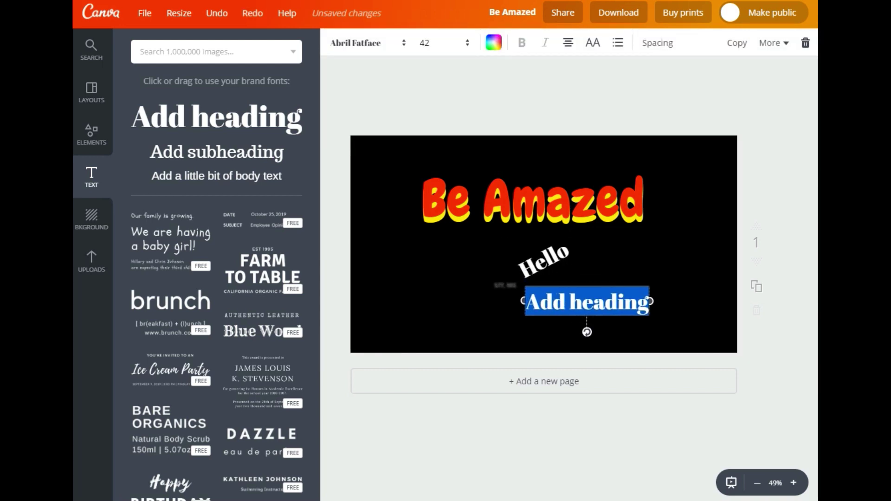
{"action": "left_click", "coordinate": [540, 302]}
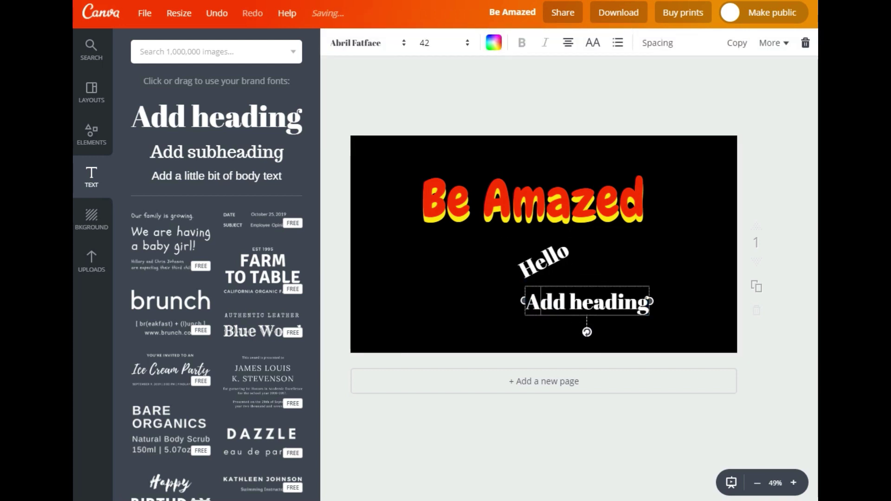
{"action": "key", "text": "Delete"}
{"action": "key", "text": "Delete"}
{"action": "key", "text": "Delete"}
{"action": "key", "text": "Delete"}
{"action": "key", "text": "Delete"}
{"action": "key", "text": "Delete"}
{"action": "key", "text": "Delete"}
{"action": "key", "text": "Delete"}
{"action": "key", "text": "Delete"}
{"action": "key", "text": "Delete"}
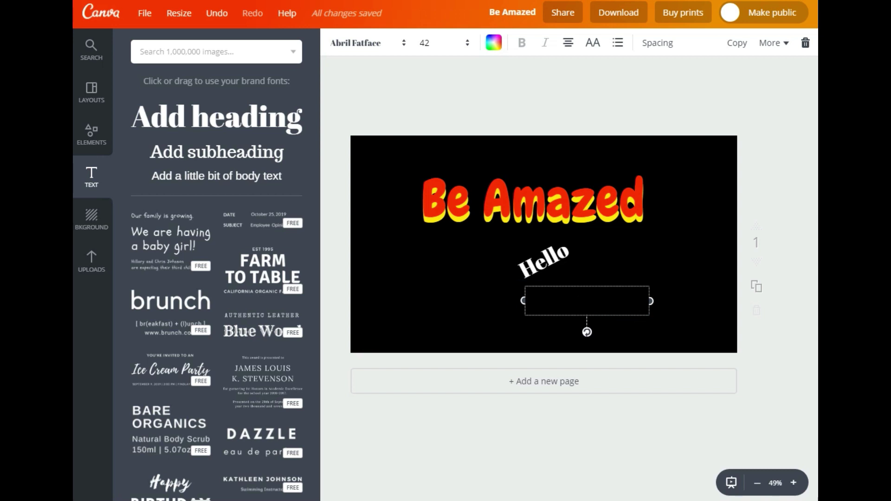
{"action": "type", "text": "People"}
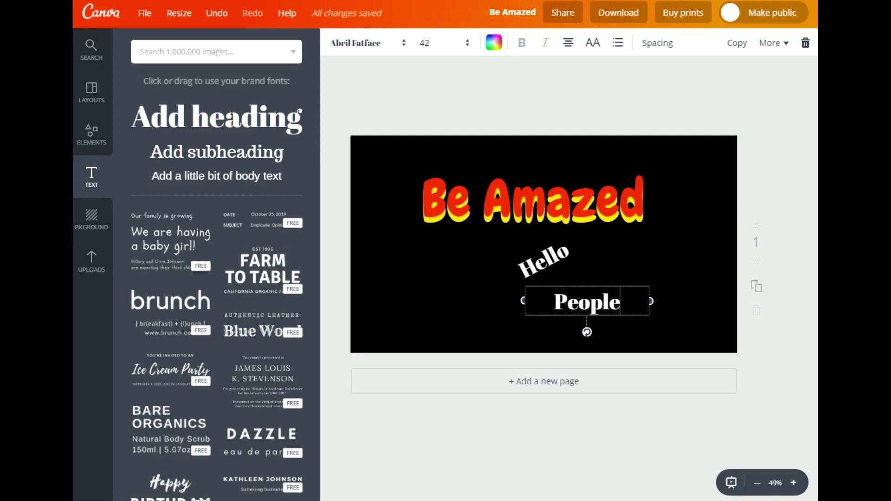
{"action": "left_click", "coordinate": [469, 309]}
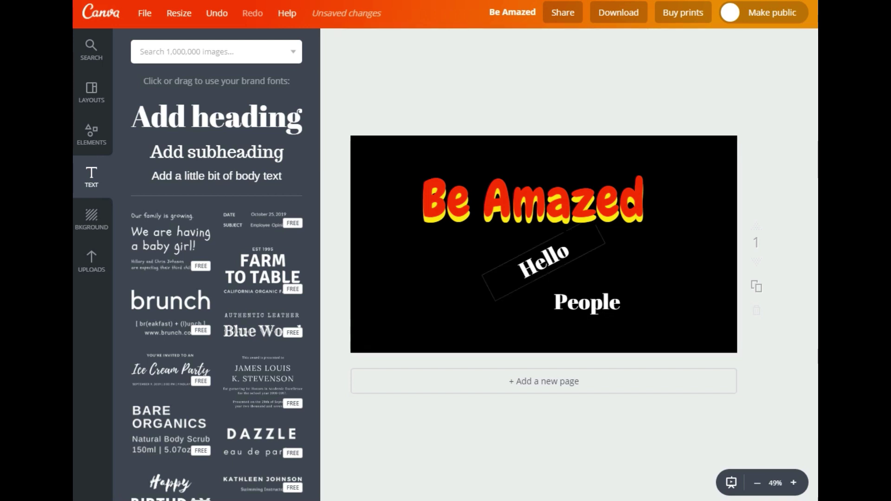
Step: Change the font of both the "Hello" and "People" headings to Chewy
{"action": "left_click", "coordinate": [544, 262]}
{"action": "left_click", "coordinate": [366, 42]}
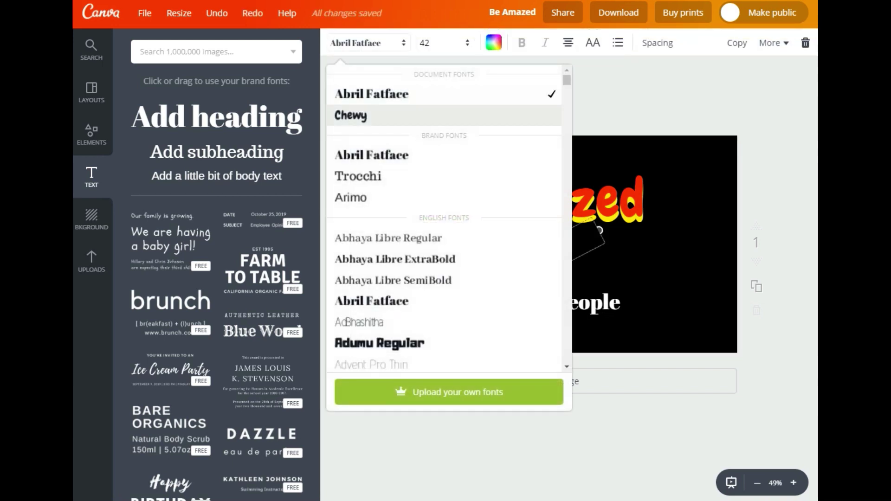
{"action": "left_click", "coordinate": [350, 115]}
{"action": "left_click", "coordinate": [587, 302]}
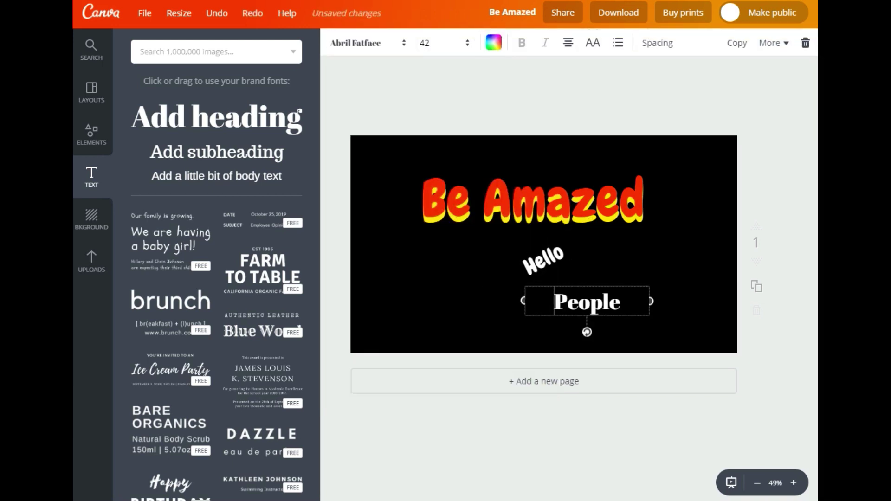
{"action": "left_click", "coordinate": [367, 42]}
{"action": "left_click", "coordinate": [351, 115]}
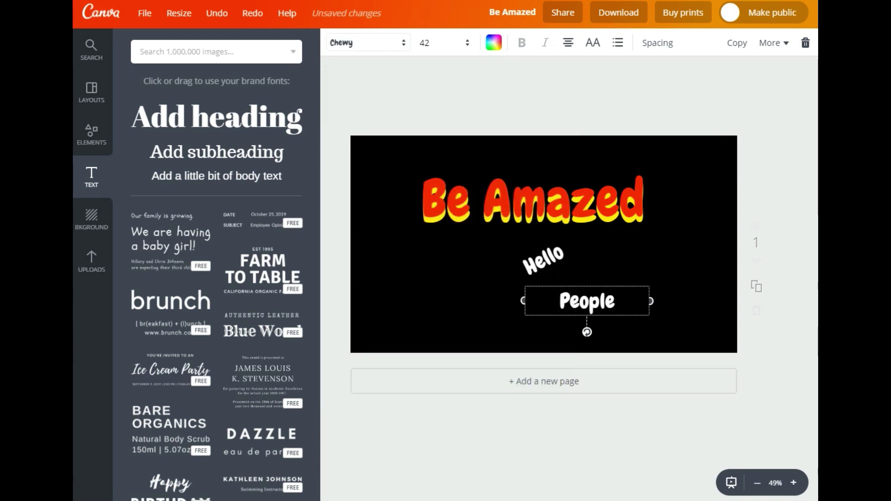
Step: Duplicate the tilted "Hello", colour the copy bright green and lay it over the white original, offset slightly downward
{"action": "left_click", "coordinate": [543, 261]}
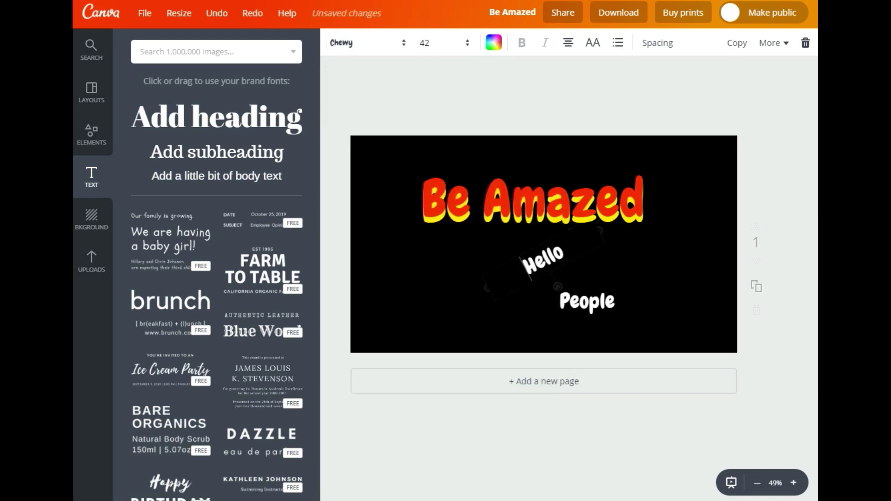
{"action": "left_click", "coordinate": [736, 43]}
{"action": "left_click", "coordinate": [736, 42]}
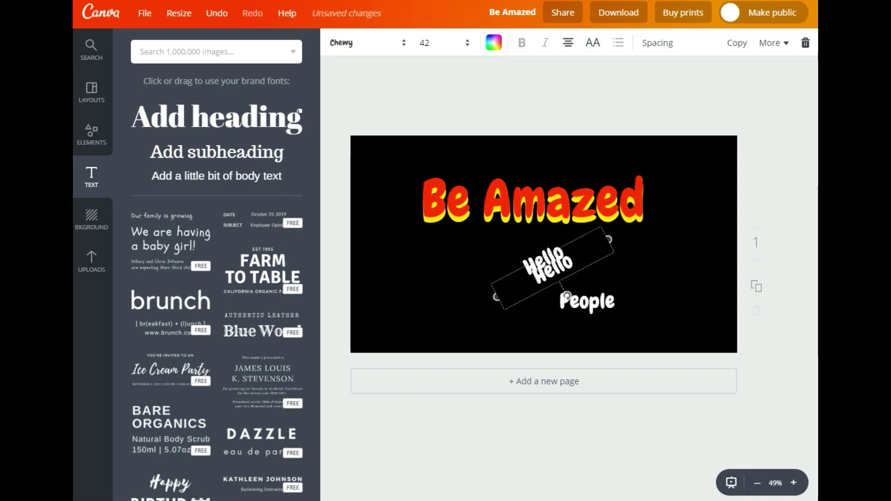
{"action": "left_click", "coordinate": [494, 42]}
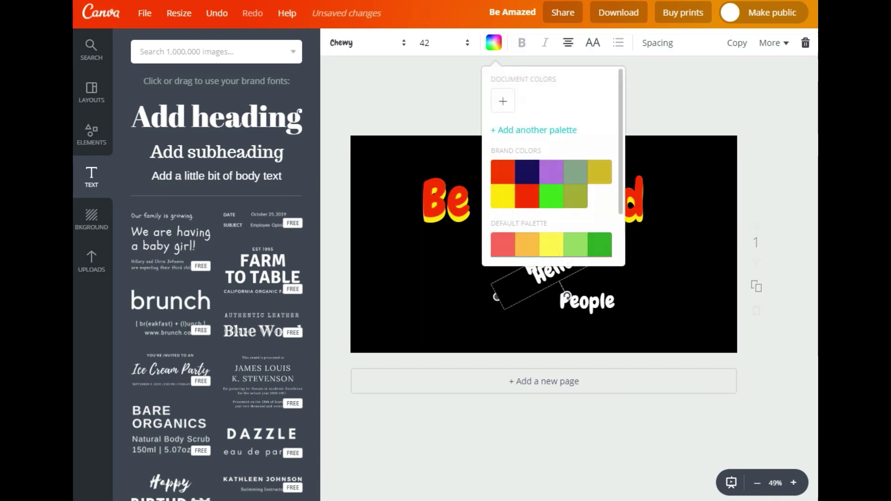
{"action": "left_click", "coordinate": [551, 197]}
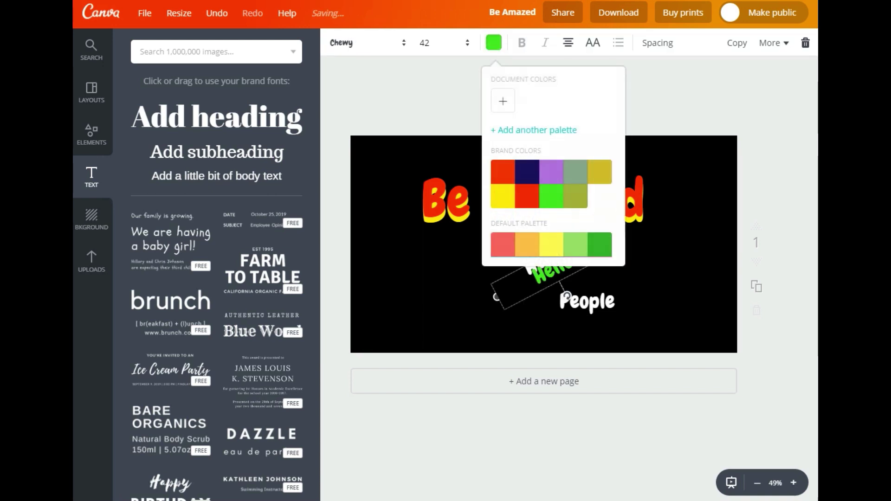
{"action": "left_click_drag", "start_coordinate": [551, 271], "coordinate": [548, 264]}
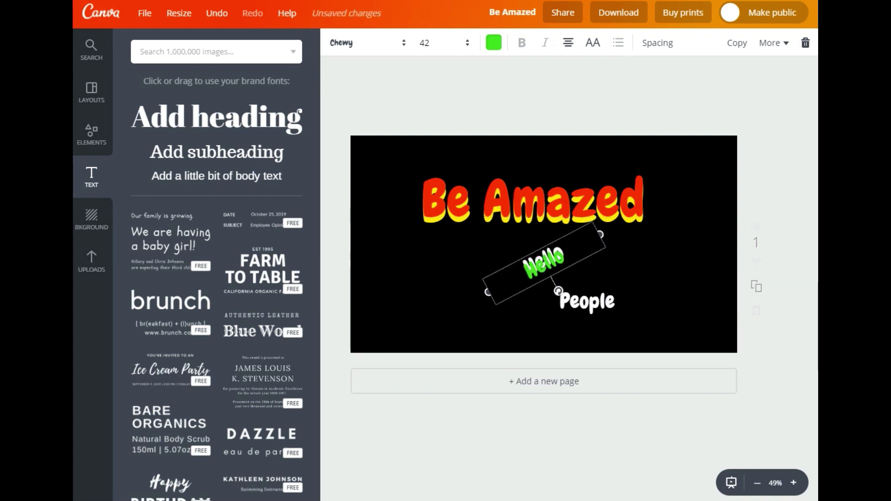
Step: Duplicate the "People" heading, colour the copy red #ff2300 and lay it over the white original, offset slightly downward
{"action": "left_click", "coordinate": [587, 301]}
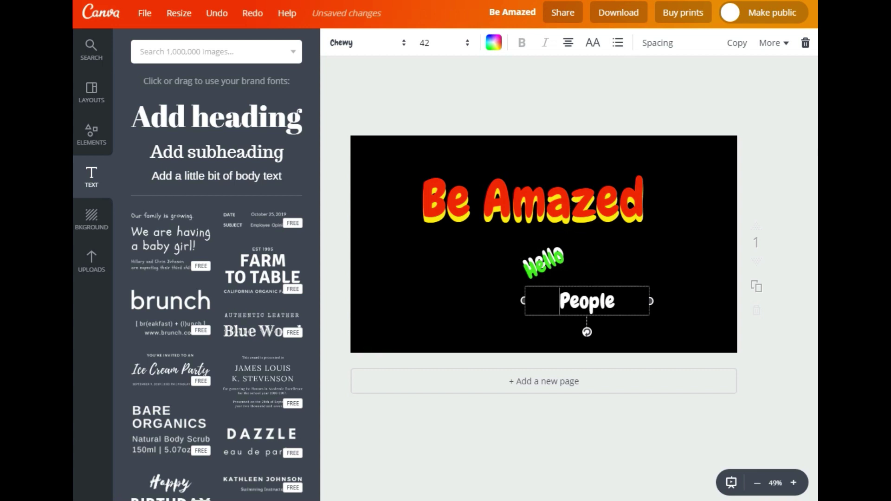
{"action": "left_click", "coordinate": [737, 43]}
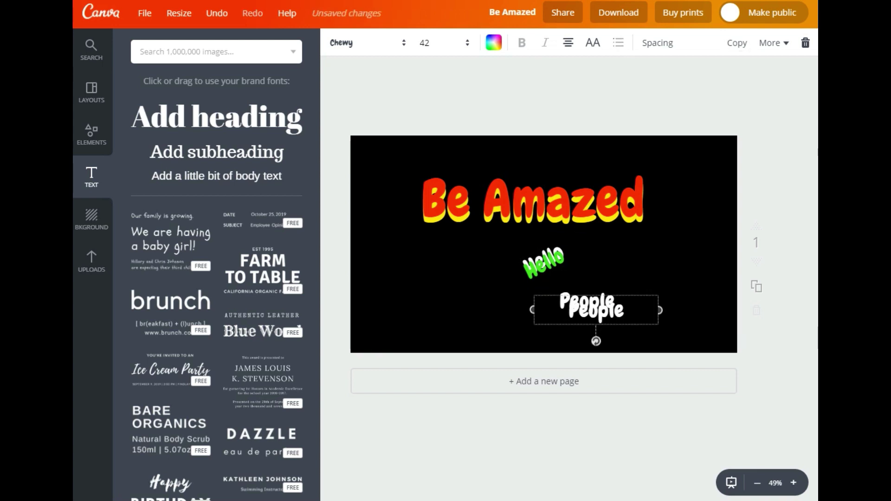
{"action": "left_click", "coordinate": [493, 43]}
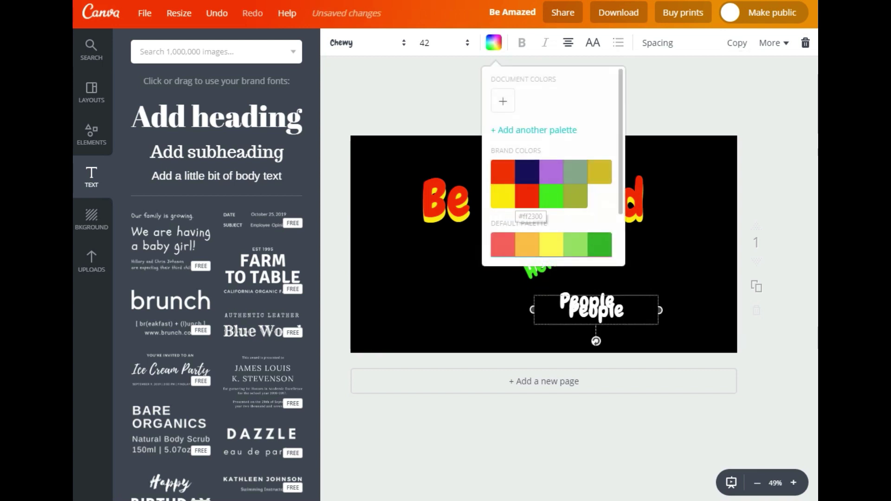
{"action": "left_click", "coordinate": [527, 195]}
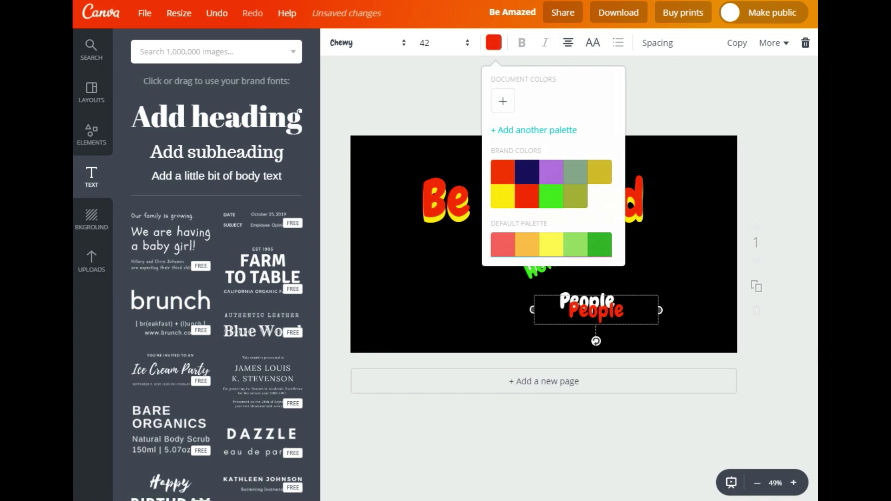
{"action": "left_click_drag", "start_coordinate": [596, 310], "coordinate": [587, 303]}
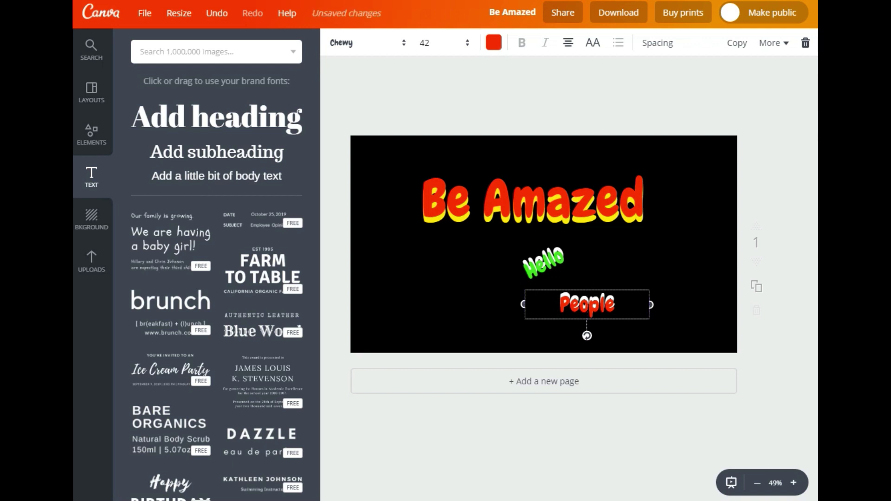
{"action": "left_click", "coordinate": [640, 264]}
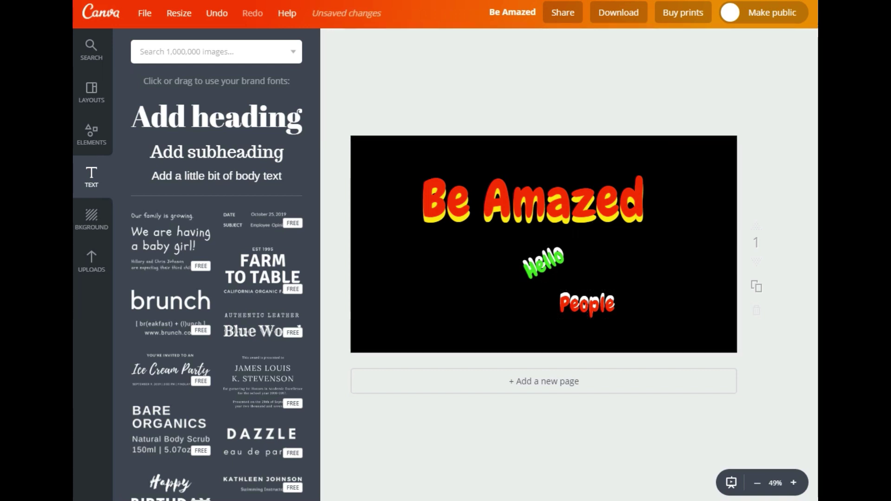
{"action": "left_click", "coordinate": [533, 200]}
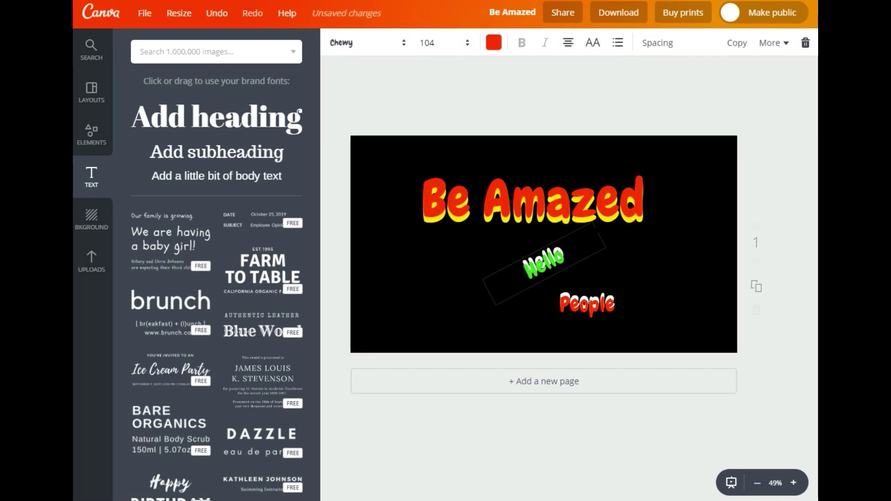
{"action": "left_click", "coordinate": [544, 263]}
{"action": "left_click", "coordinate": [587, 304]}
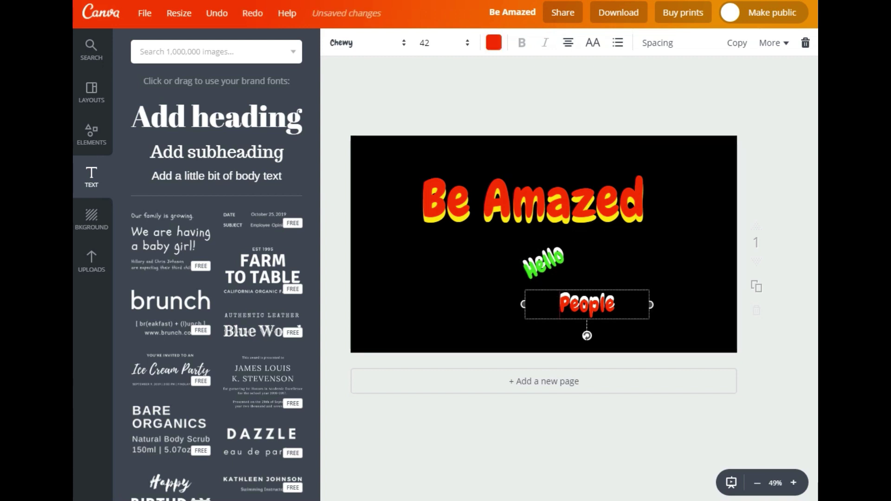